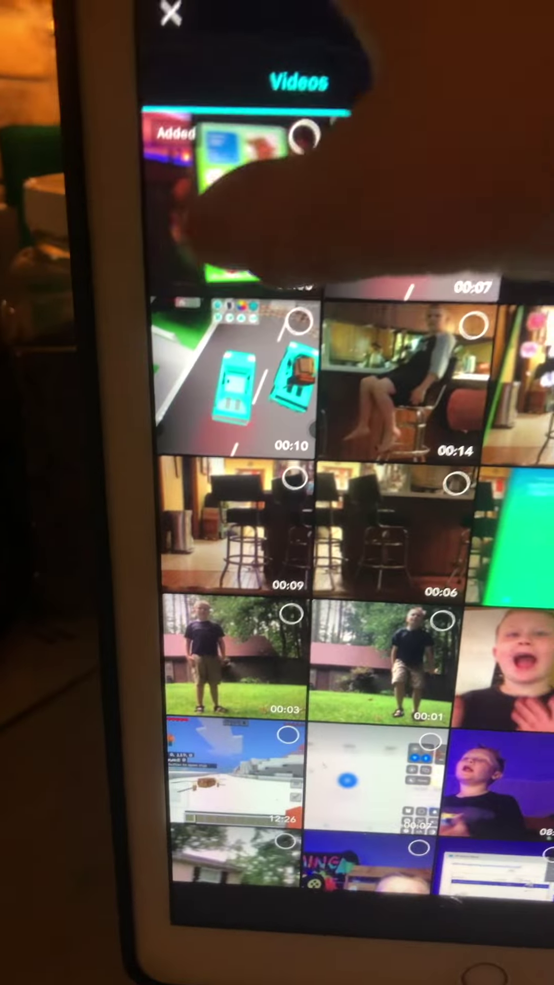
# Step: Select the green-screen phone video to add as an overlay above the background
pyautogui.click(331, 232)
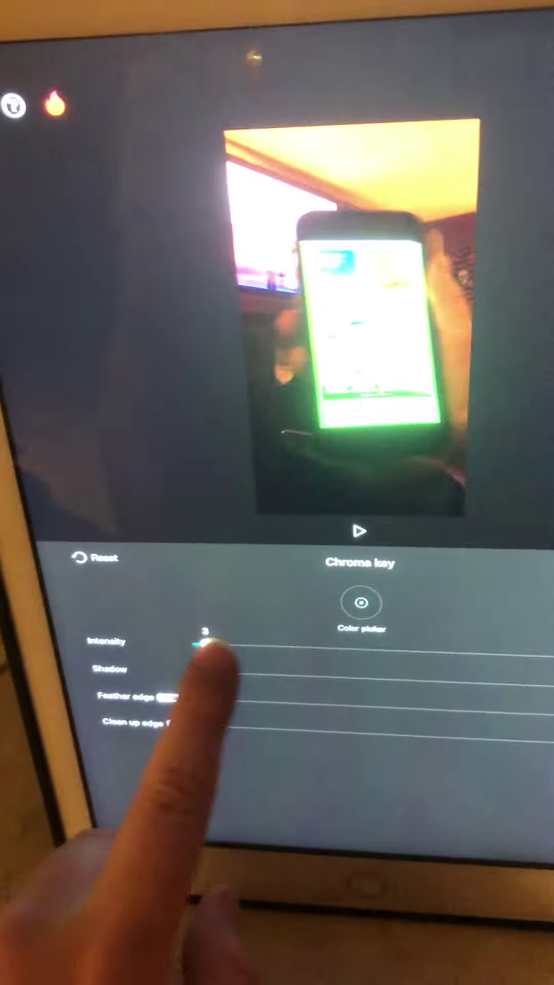
# Step: Drag the Chroma key Intensity slider to maximum to remove the green
pyautogui.moveTo(150, 649); pyautogui.dragTo(539, 650)
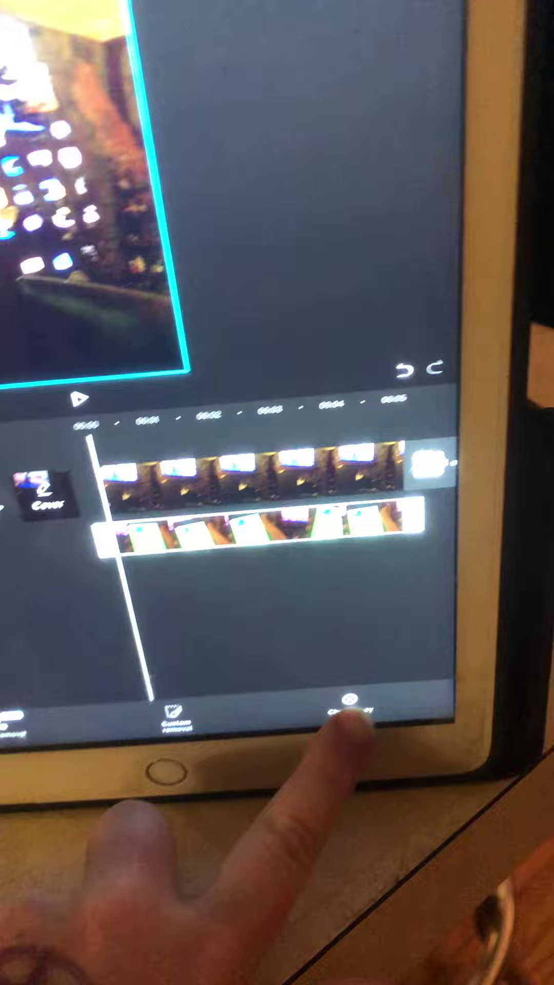
pyautogui.click(343, 727)
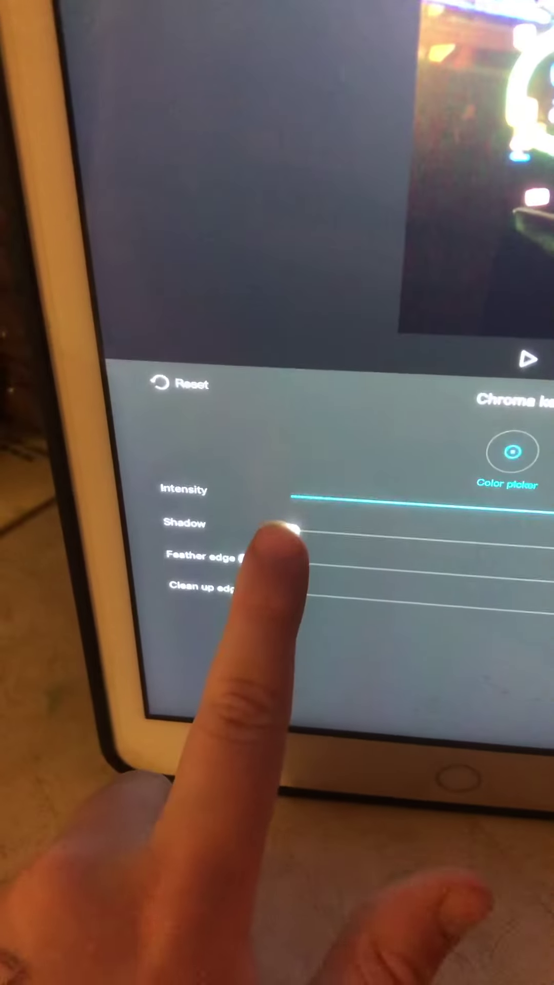